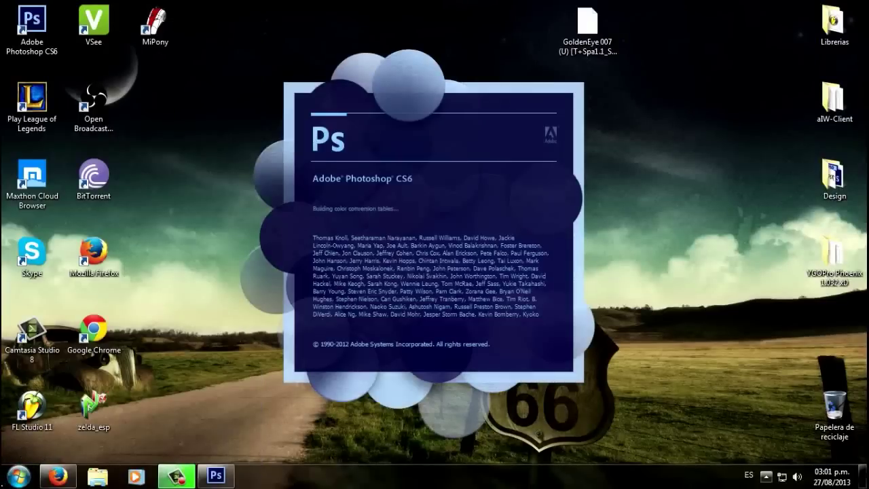
Open the black_veil_brides bat-wing image from the Descargas folder
key(super)
click(188, 54)
click(51, 83)
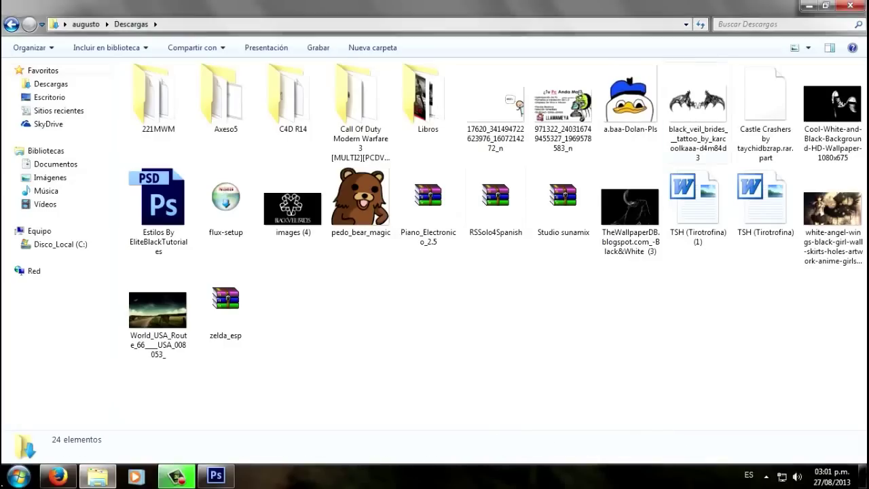
click(698, 109)
double_click(697, 109)
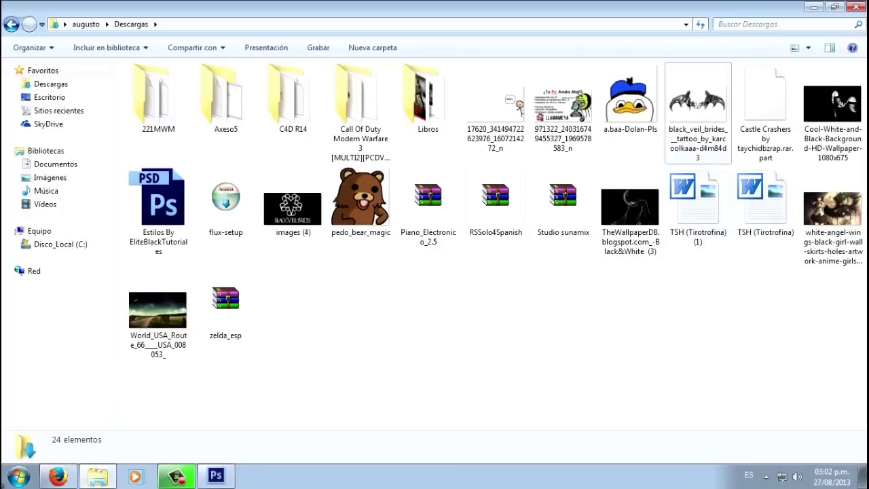
click(216, 475)
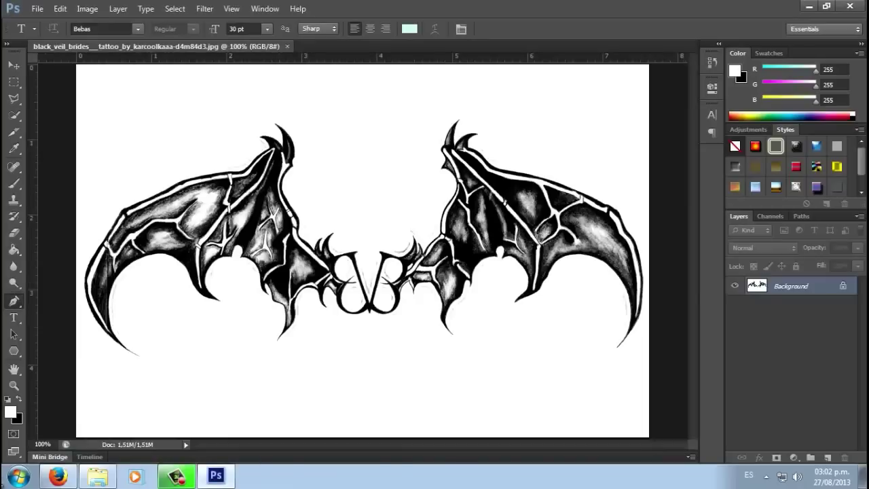
Place the first Pen path point on the right bat wing
key(p)
scroll(361, 252, up, 2)
scroll(361, 251, down, 2)
scroll(362, 251, up, 2)
scroll(380, 258, up, 1)
click(298, 302)
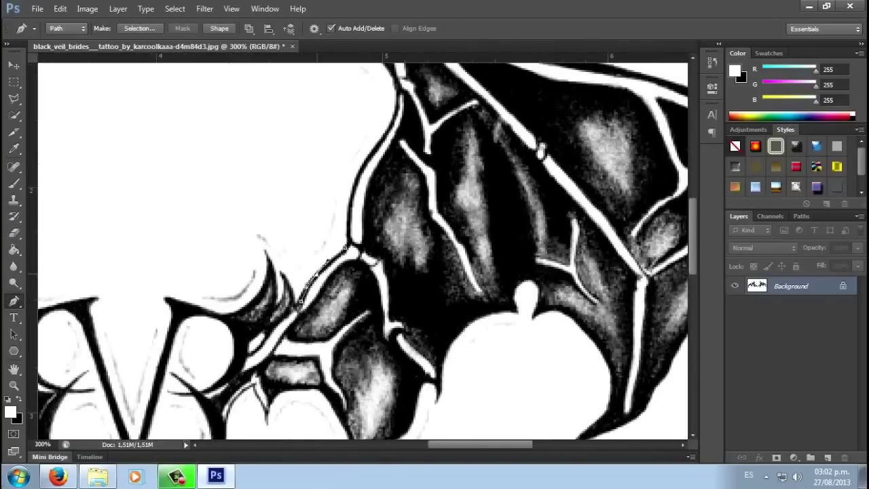
scroll(397, 95, up, 1)
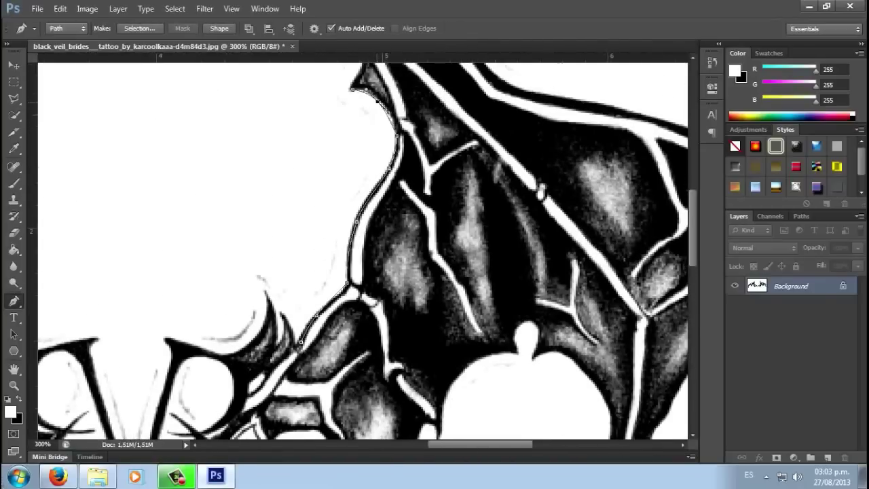
scroll(380, 102, down, 2)
scroll(522, 95, up, 1)
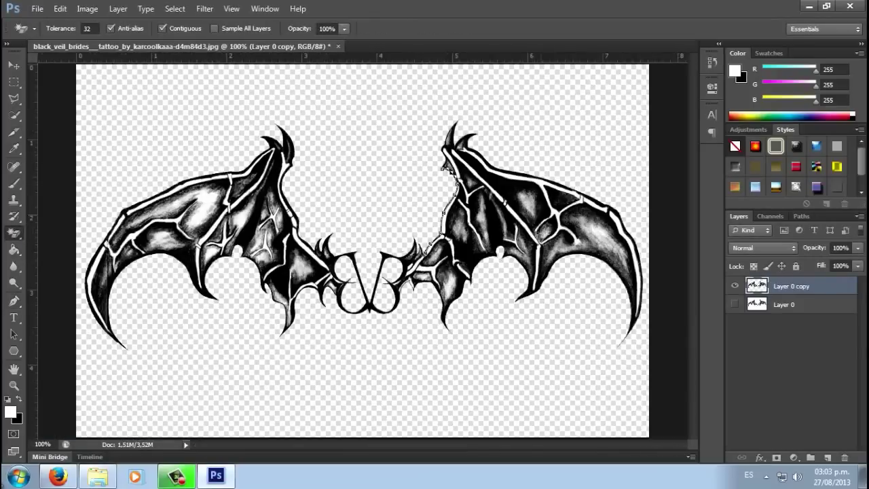
Continue tracing the top edge of the right wing with the Pen path
key(p)
scroll(475, 146, up, 1)
scroll(475, 146, up, 1)
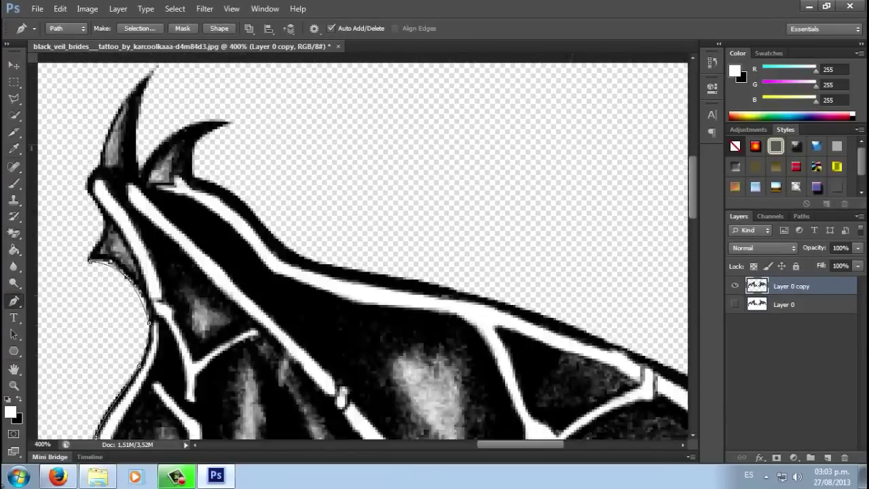
scroll(366, 251, left, 3)
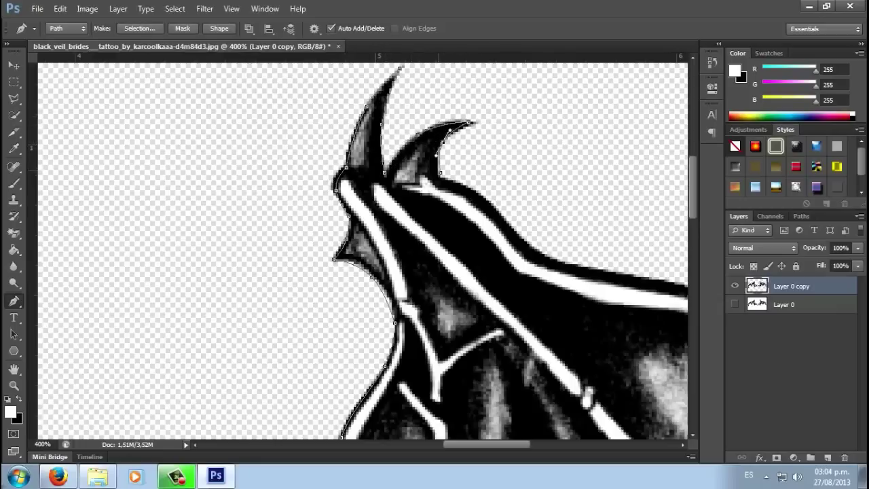
scroll(363, 251, right, 3)
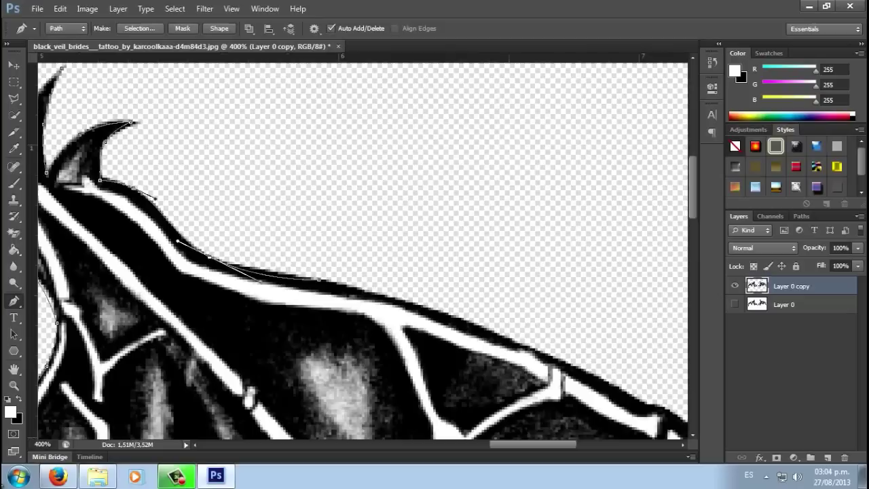
drag(555, 349, 435, 220)
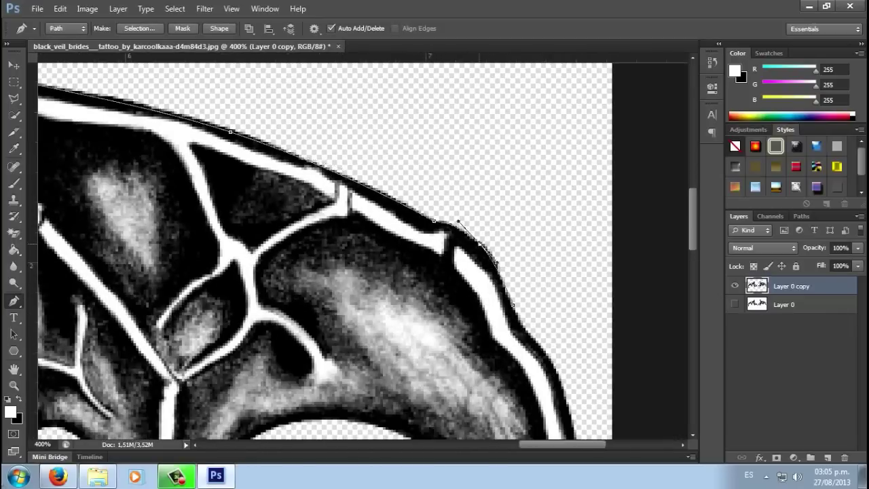
scroll(558, 371, down, 2)
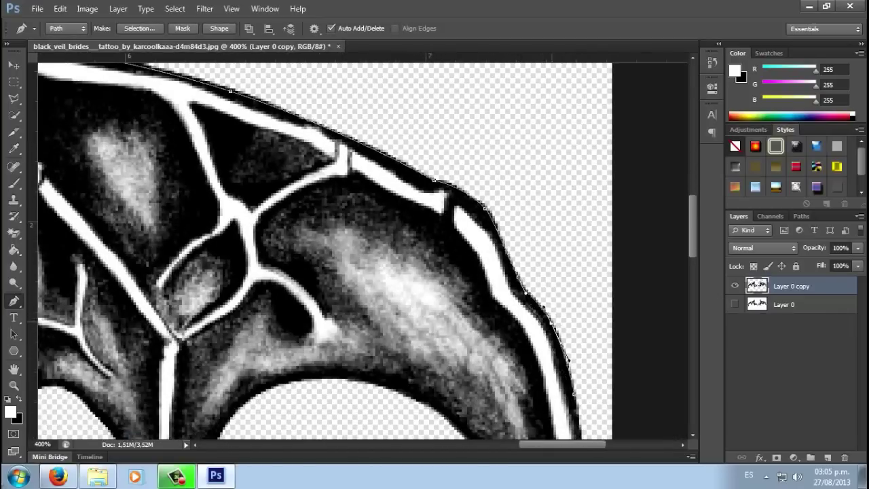
scroll(543, 407, down, 5)
scroll(557, 396, down, 1)
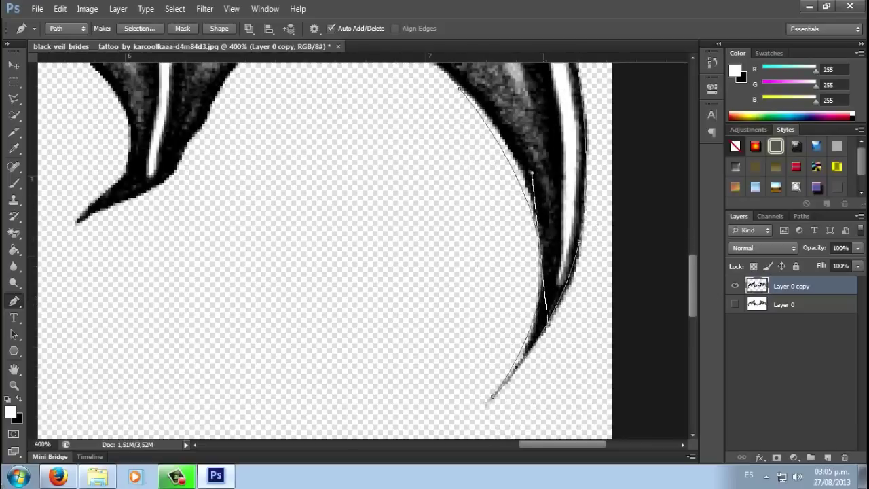
scroll(492, 396, up, 1)
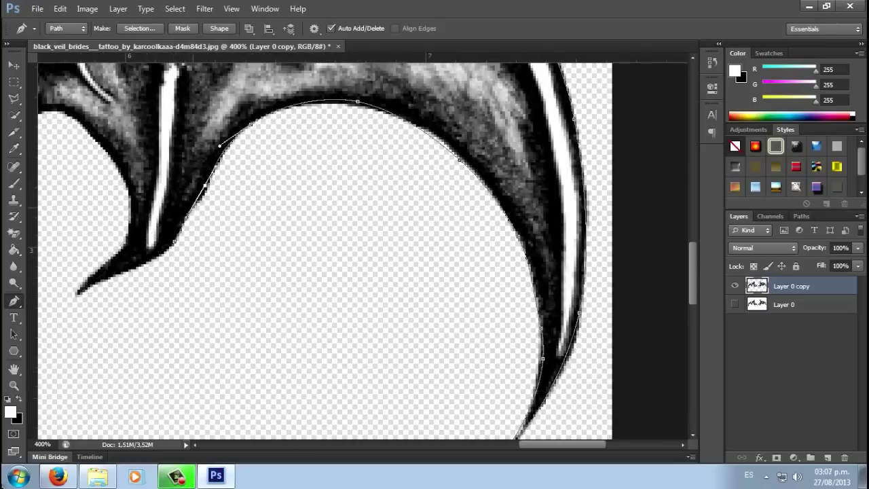
Zoom out to the whole logo and export the wing paths to Illustrator
key(ctrl+1)
right_click(834, 285)
click(60, 8)
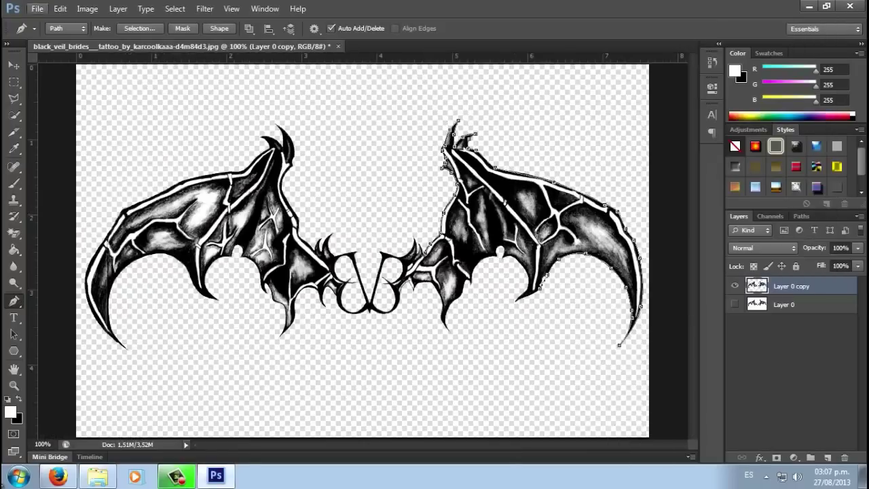
click(243, 257)
Save the wing paths Illustrator file and launch Cinema 4D
click(510, 160)
click(322, 283)
key(super)
text(cinema)
key(Escape)
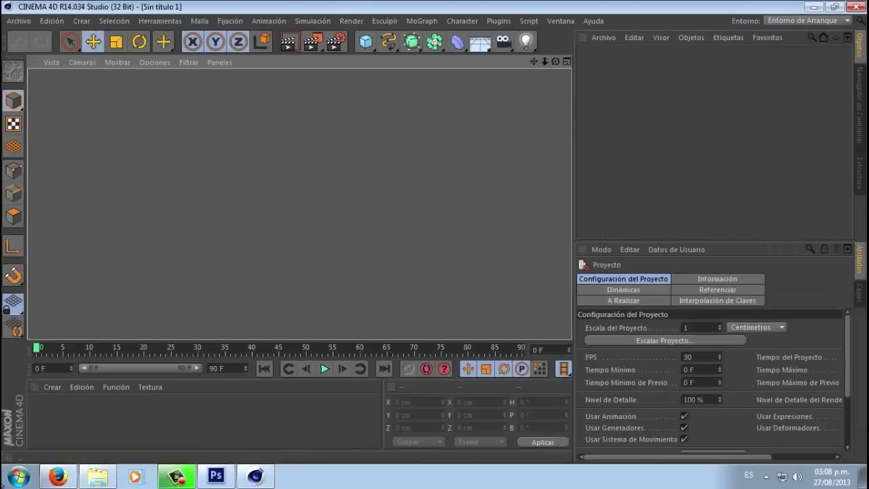
Close Cinema 4D's Render Settings without changes
key(ctrl+b)
text(S)
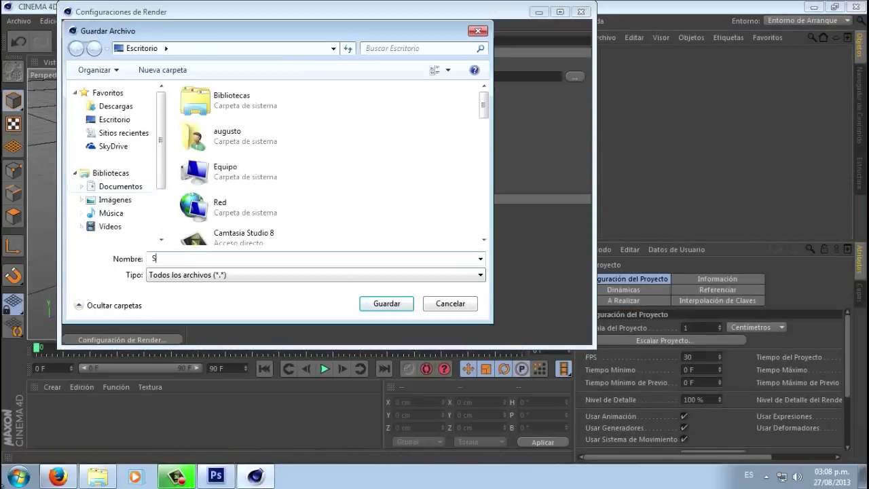
click(450, 303)
click(581, 11)
Start exporting the scene to Illustrator, browsing Documentos, Descargas and Escritorio
click(18, 20)
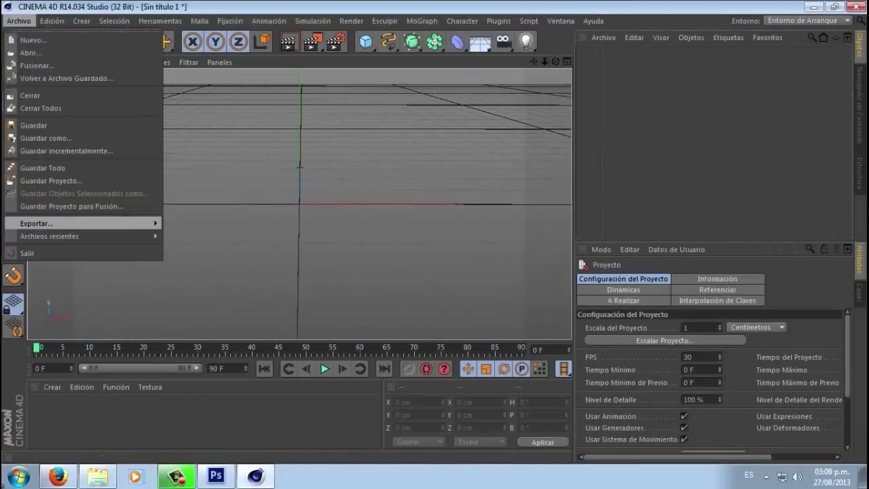
click(188, 350)
click(60, 180)
click(56, 100)
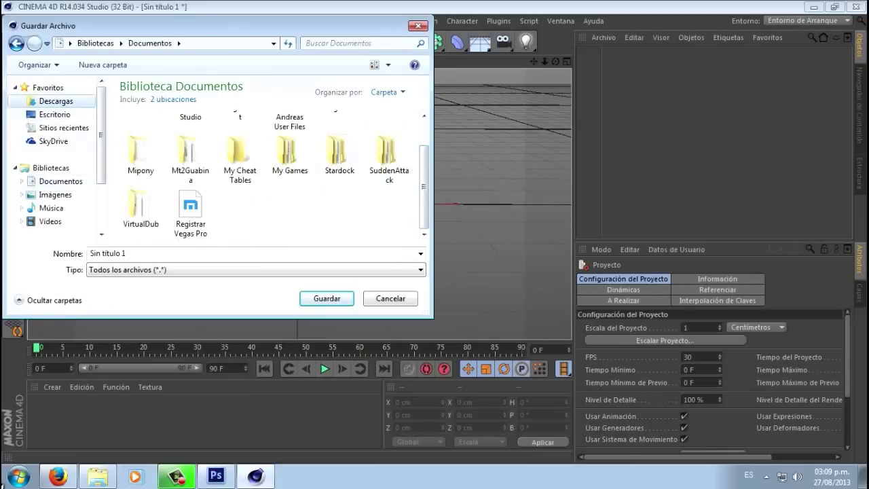
click(226, 149)
scroll(265, 156, up, 1)
scroll(264, 156, down, 5)
scroll(265, 156, down, 2)
click(55, 114)
Cancel the export, dismiss the Cinema 4D warning, and return to Photoshop
click(327, 298)
click(549, 281)
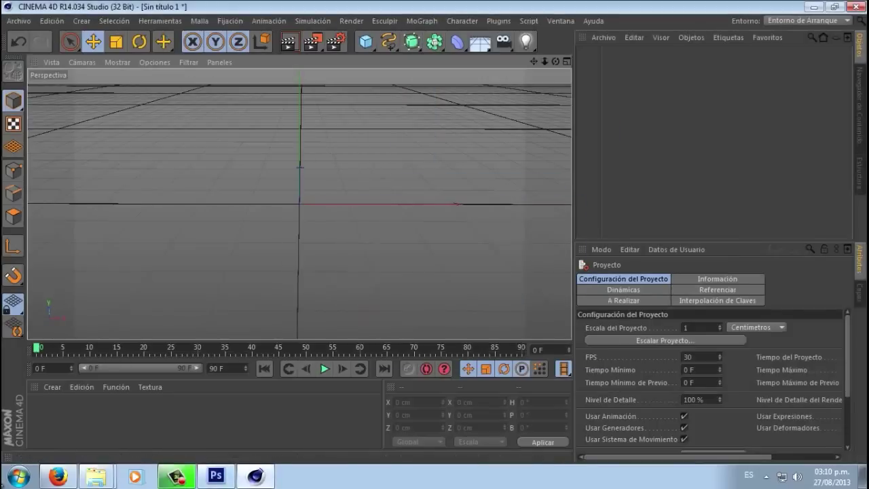
click(215, 476)
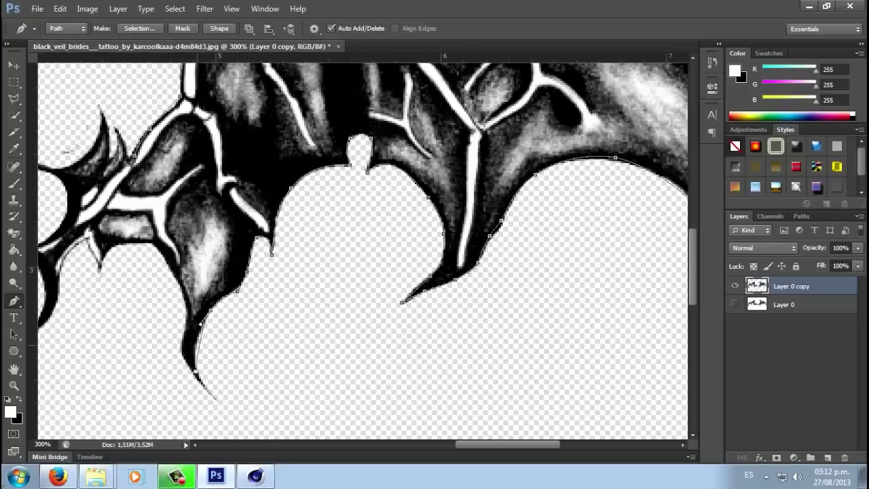
Extend the Pen path along the wing's underside and around the BVB monogram
scroll(363, 251, left, 5)
scroll(363, 251, left, 5)
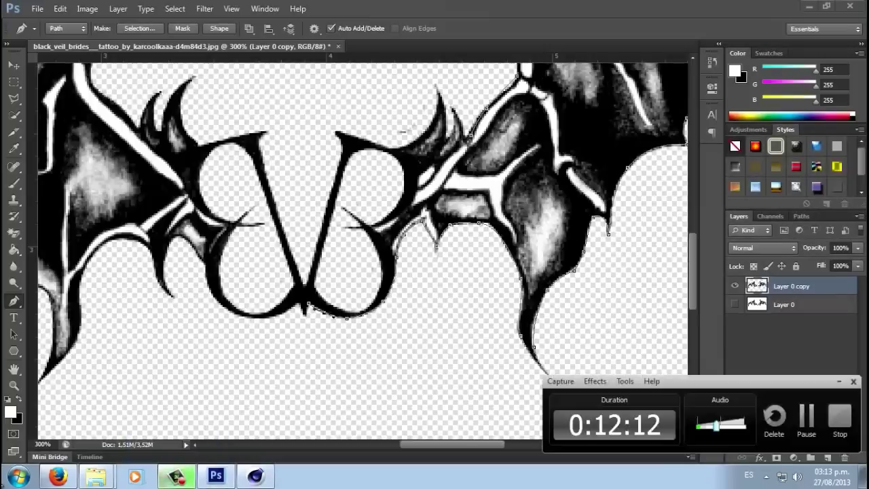
key(ctrl+plus)
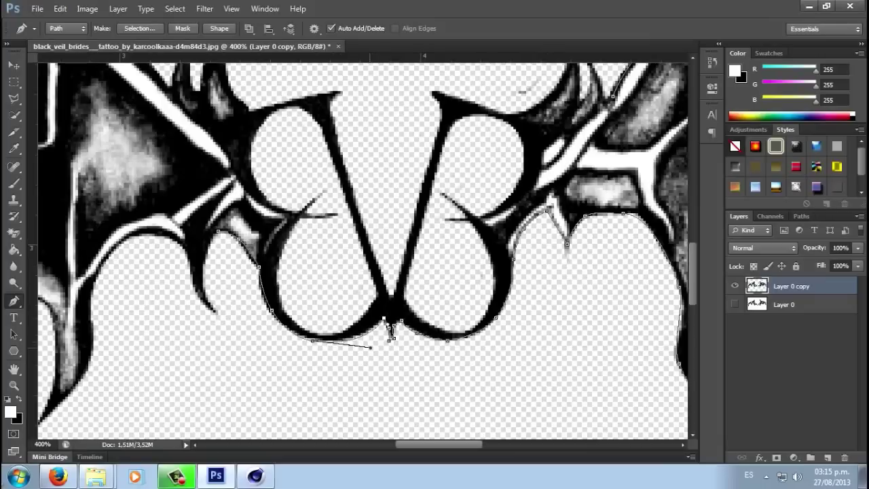
key(ctrl+1)
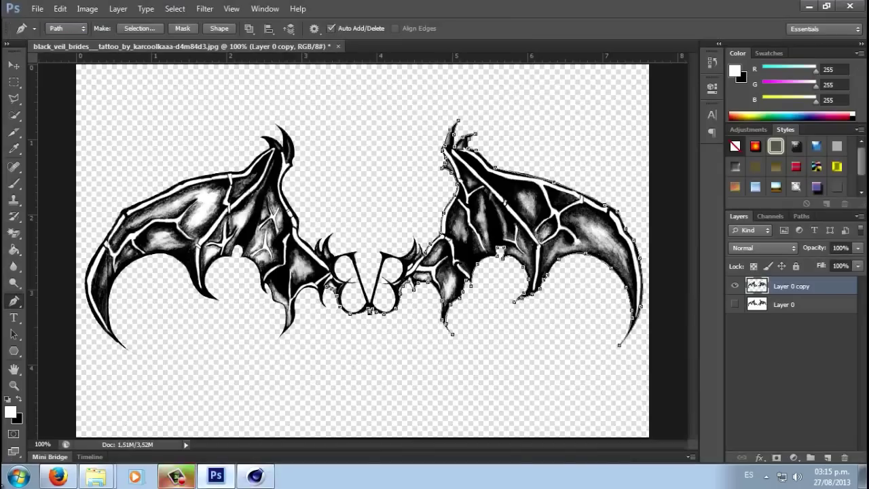
right_click(212, 201)
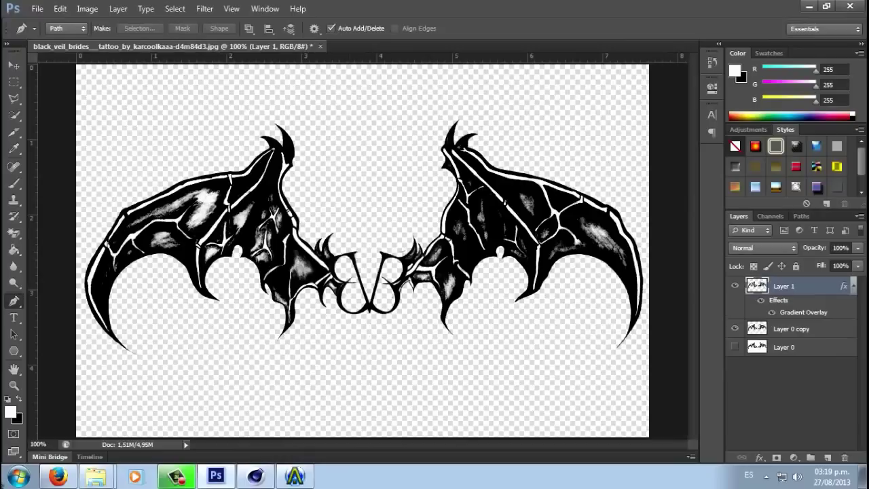
Duplicate the Layer 0 copy wings and apply a Radial Blur to the duplicate
click(734, 285)
click(791, 328)
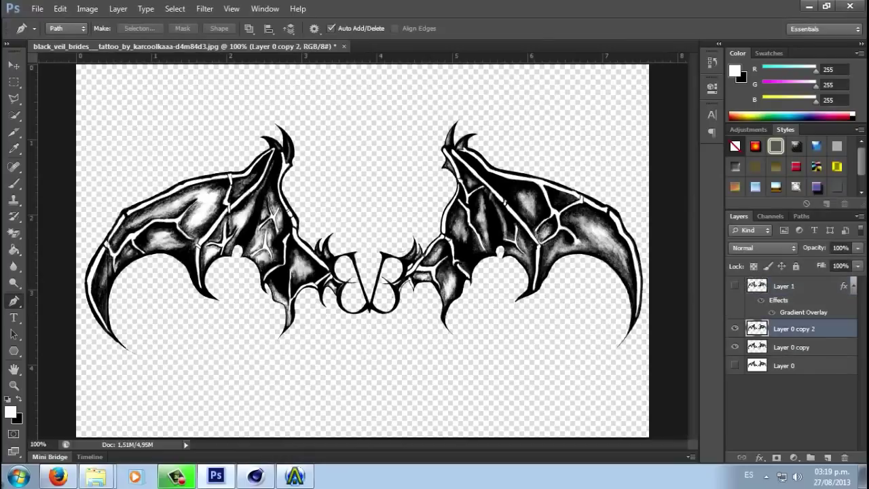
key(ctrl+j)
click(205, 8)
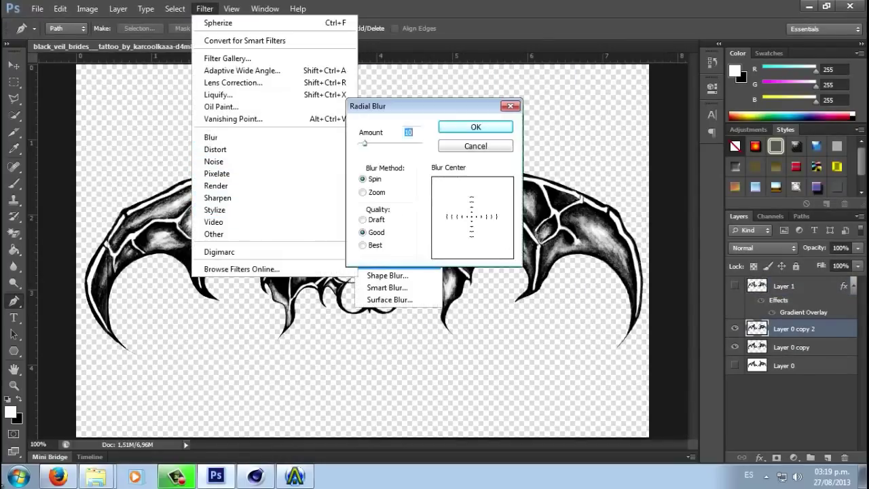
click(397, 256)
click(489, 126)
Move the blurred copy below the sharp wings and add a Gradient fill layer
click(734, 286)
drag(790, 328, 790, 280)
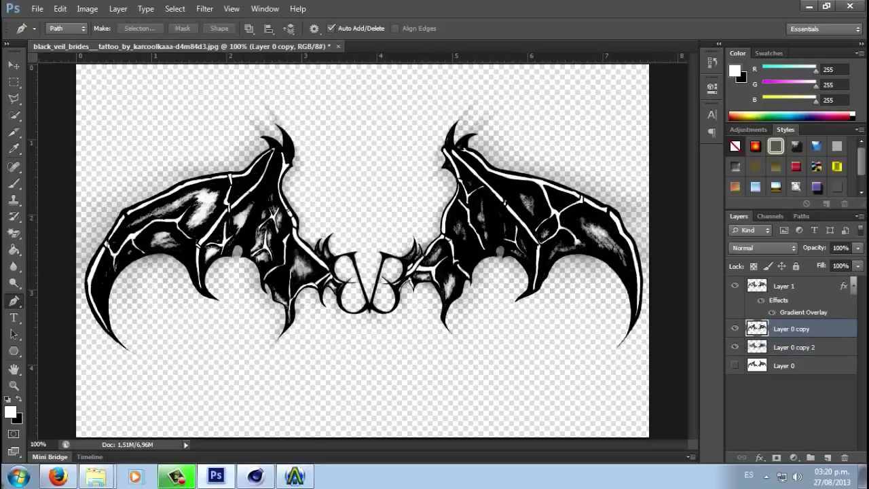
key(ctrl+bracketleft)
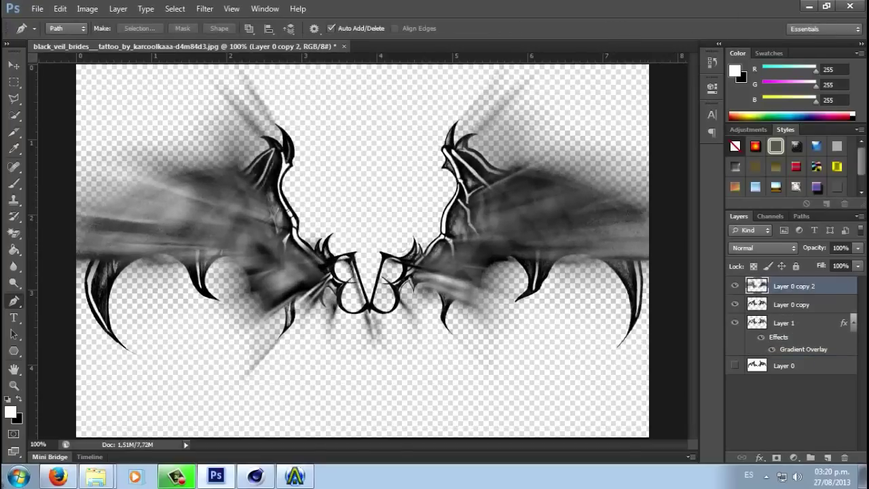
key(ctrl+bracketleft)
click(793, 457)
click(747, 187)
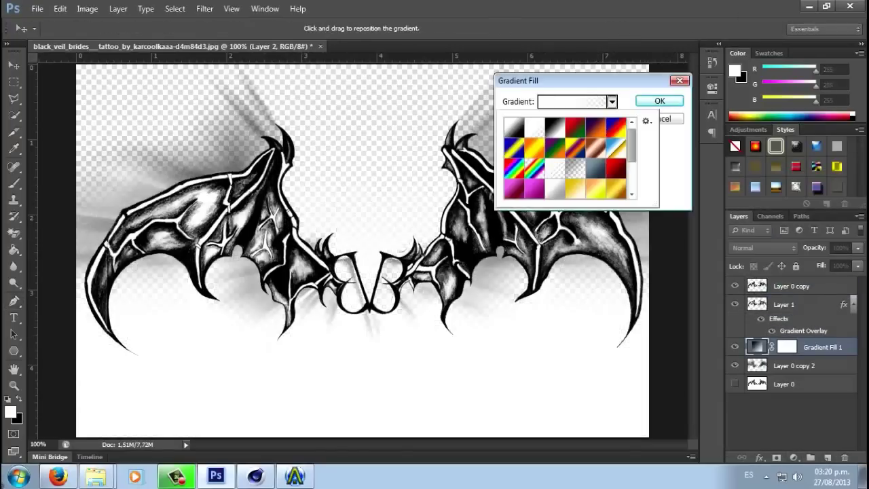
Make the Gradient Fill a radial black-to-white gradient scaled to 90%
click(516, 136)
click(659, 101)
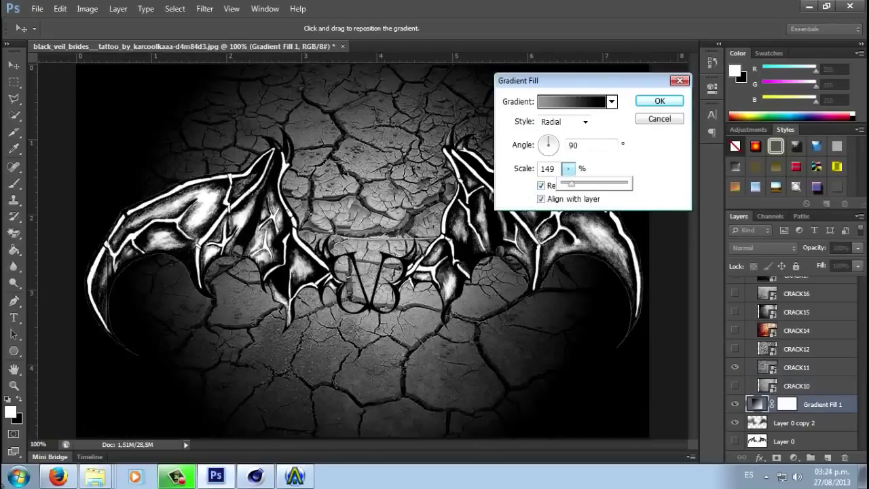
drag(567, 169, 557, 169)
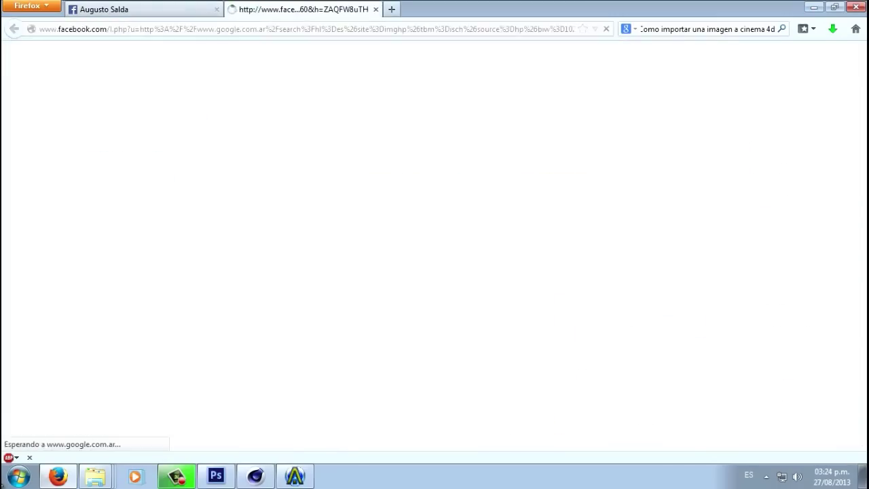
Scroll through the Google Images results for Black Veil Brides photos
scroll(434, 244, down, 5)
scroll(435, 244, down, 5)
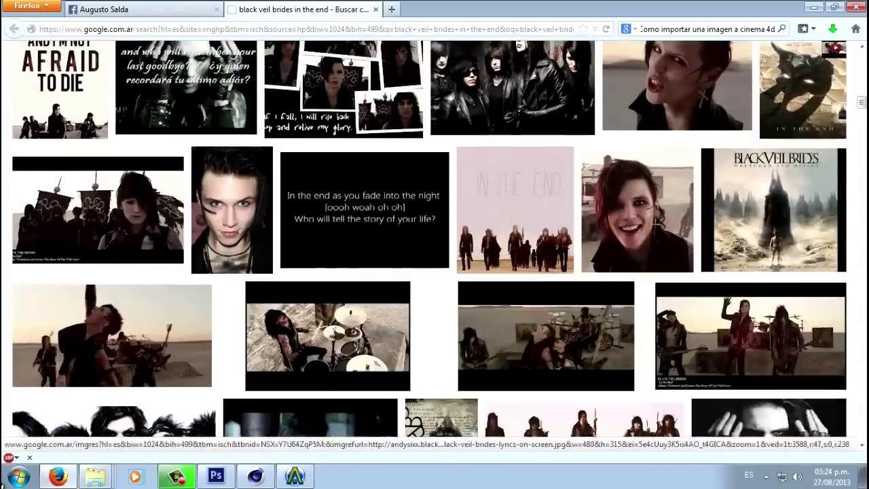
scroll(434, 245, down, 5)
scroll(435, 245, down, 5)
scroll(434, 244, down, 5)
scroll(434, 244, down, 5)
scroll(435, 244, down, 5)
scroll(435, 244, down, 3)
scroll(294, 381, down, 5)
scroll(294, 382, down, 5)
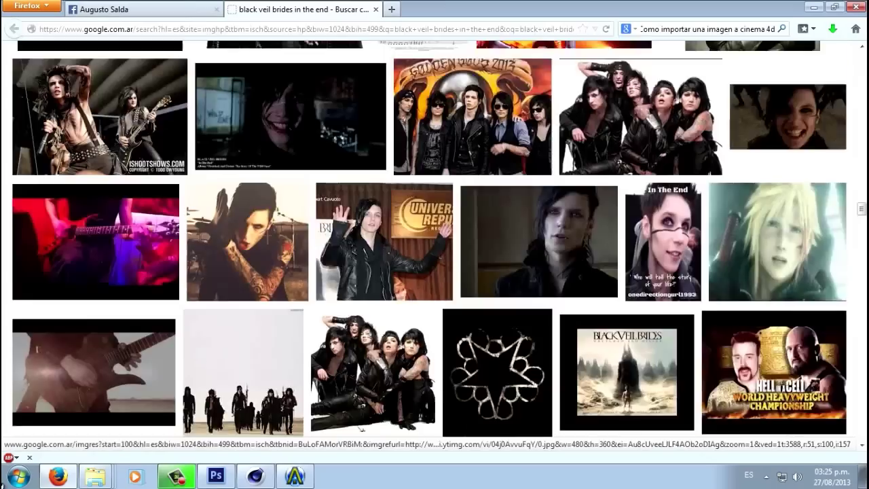
scroll(294, 382, down, 5)
scroll(435, 244, down, 5)
scroll(434, 244, down, 3)
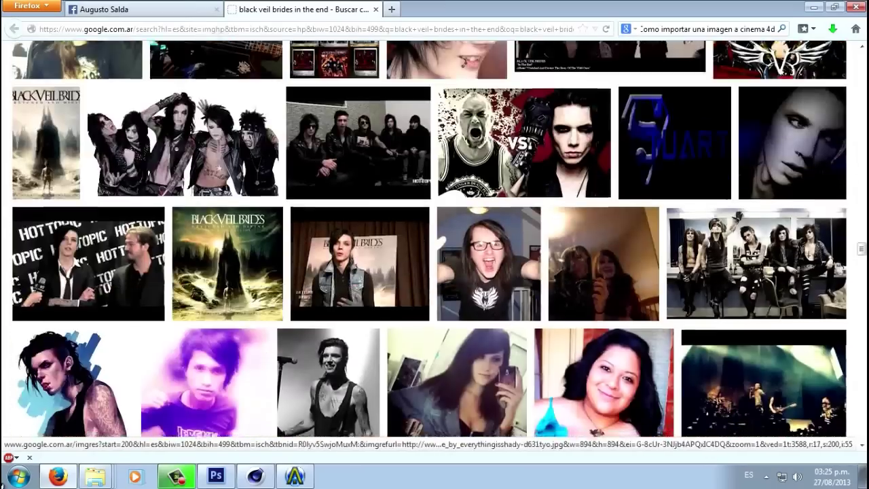
scroll(434, 244, up, 3)
scroll(434, 245, down, 10)
scroll(434, 244, down, 5)
scroll(434, 244, down, 5)
scroll(434, 244, down, 5)
scroll(434, 245, down, 5)
scroll(435, 244, down, 5)
scroll(435, 245, down, 5)
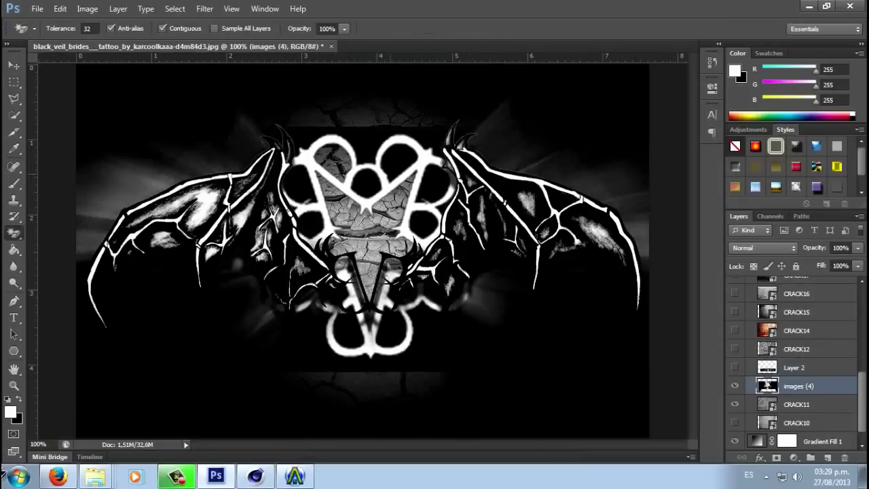
Give the BVB star logo layer an Inner Glow layer style
double_click(767, 386)
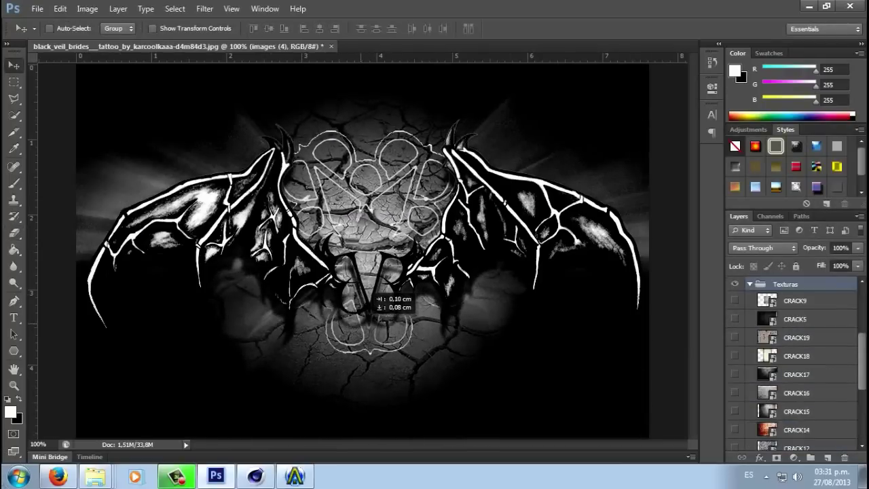
click(38, 8)
Place the singer's photo and erase its hard edge
click(42, 215)
scroll(407, 271, down, 2)
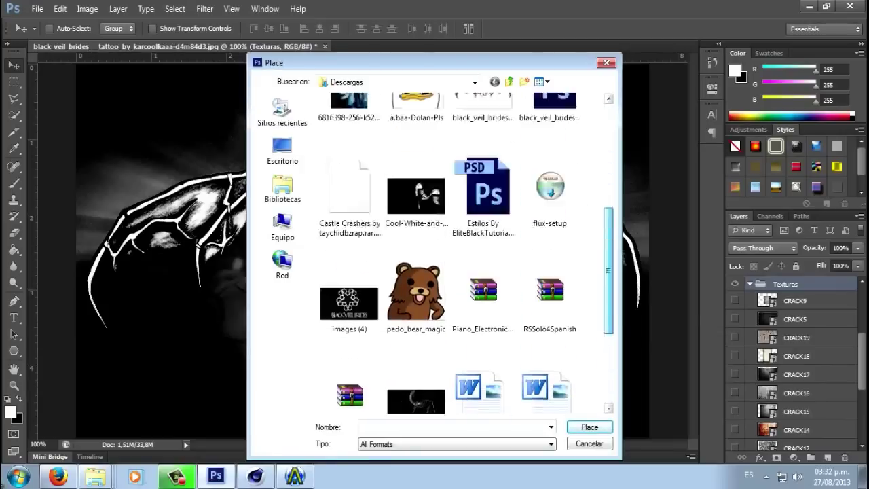
double_click(349, 98)
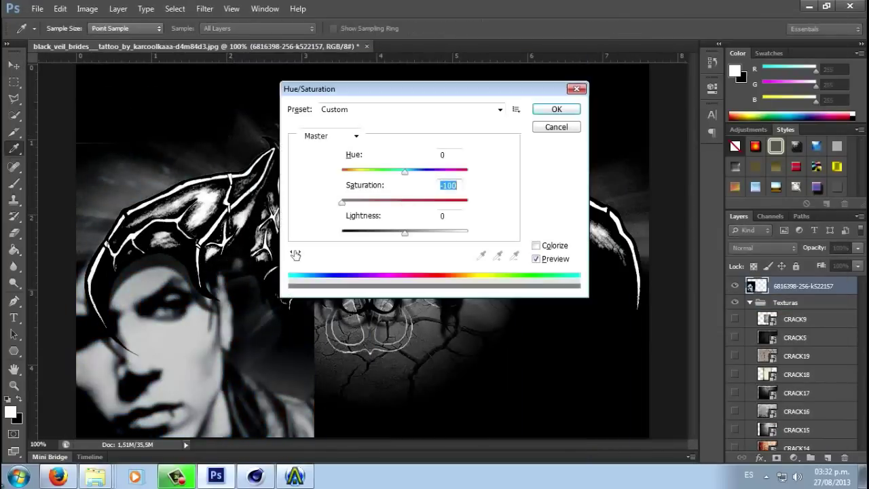
drag(299, 142, 299, 434)
Place the concert photo at lower right and erase its dark left edge
click(37, 8)
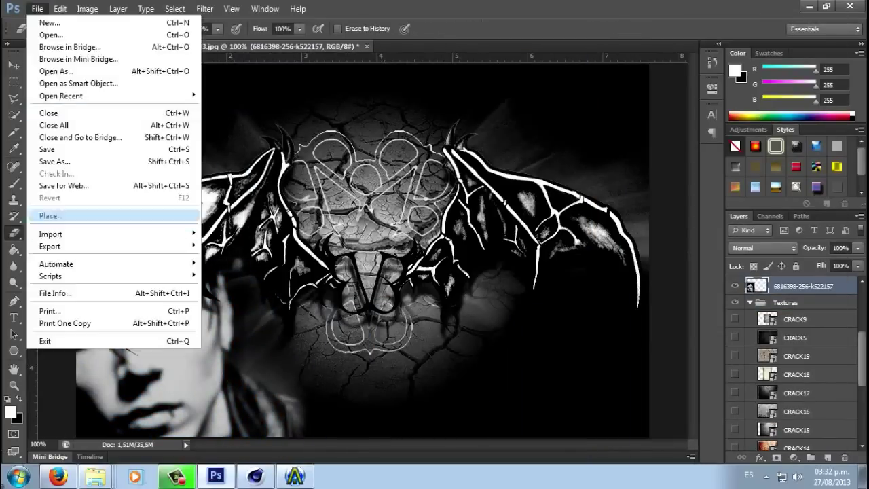
click(42, 216)
drag(305, 271, 503, 339)
click(424, 193)
drag(397, 248, 401, 397)
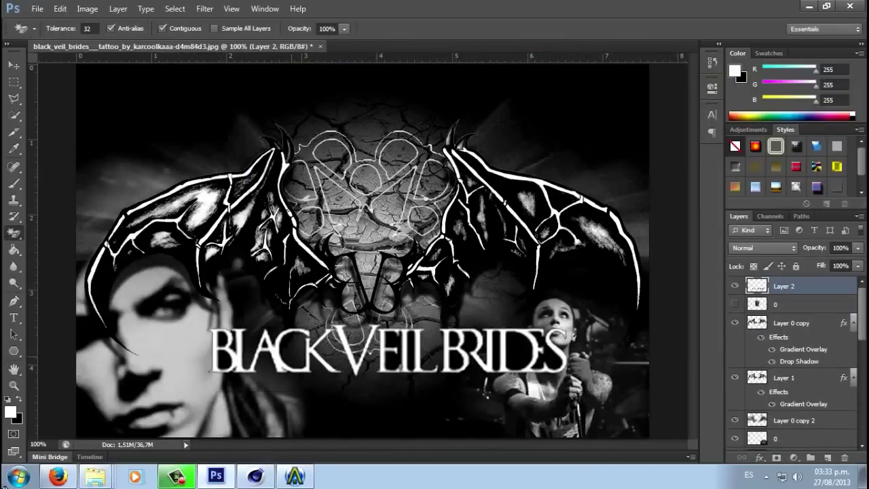
scroll(363, 251, left, 10)
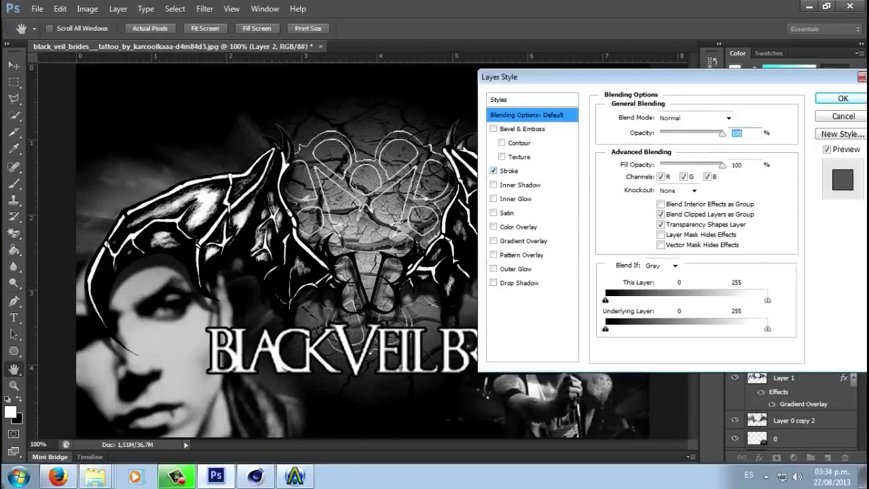
Give the title Stroke and Gradient Overlay effects and add a 'Designed by' text line
click(508, 171)
click(494, 185)
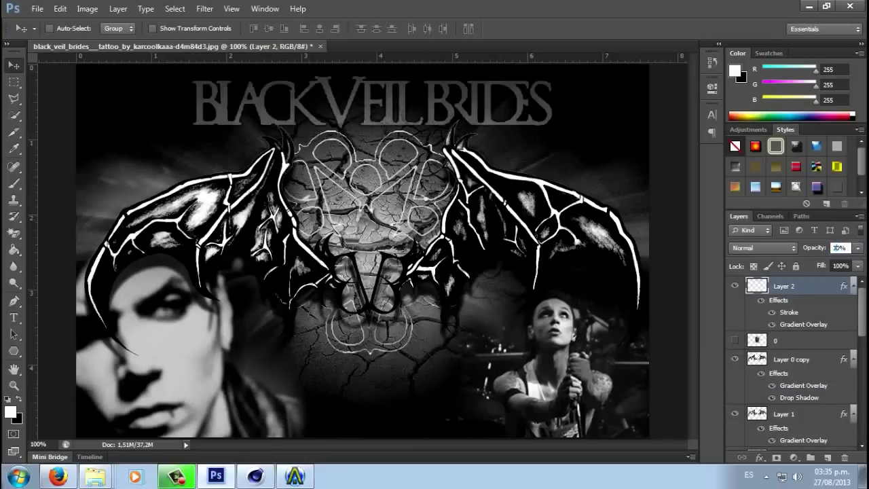
key(t)
click(112, 142)
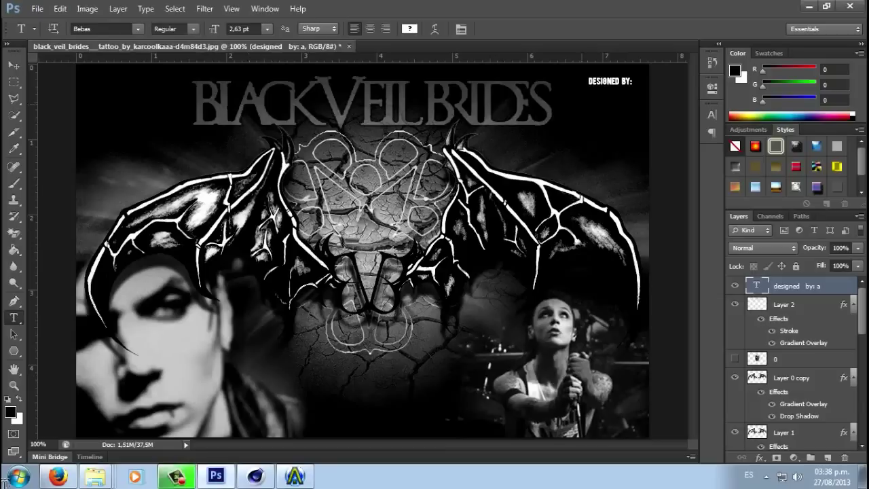
Add the script signature at top right and save the poster as JPEG 'Black Veil'
click(482, 173)
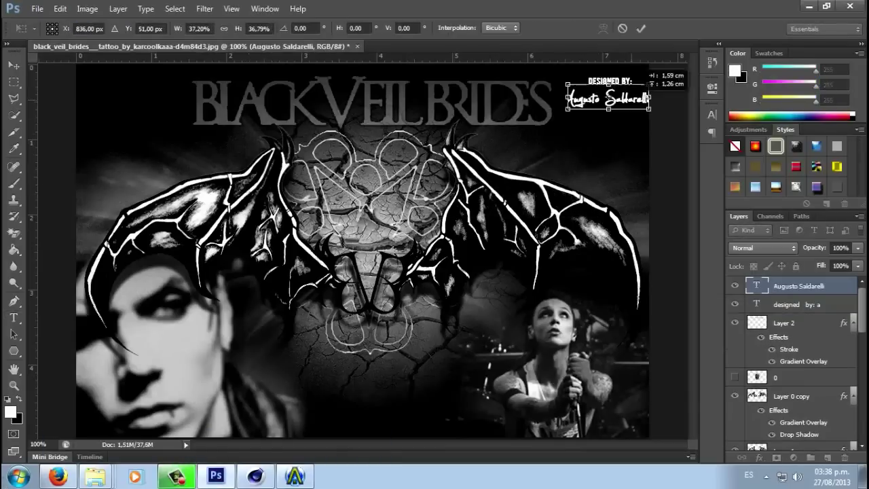
key(ctrl+shift+s)
text(Black Veil)
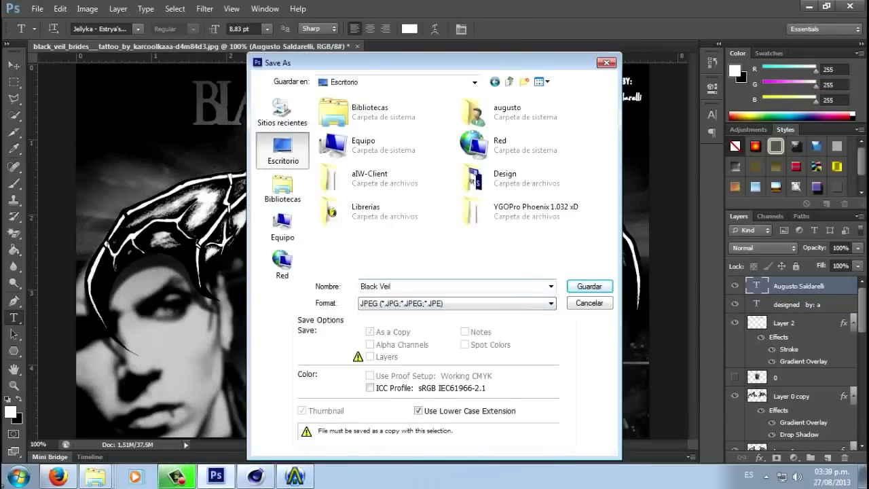